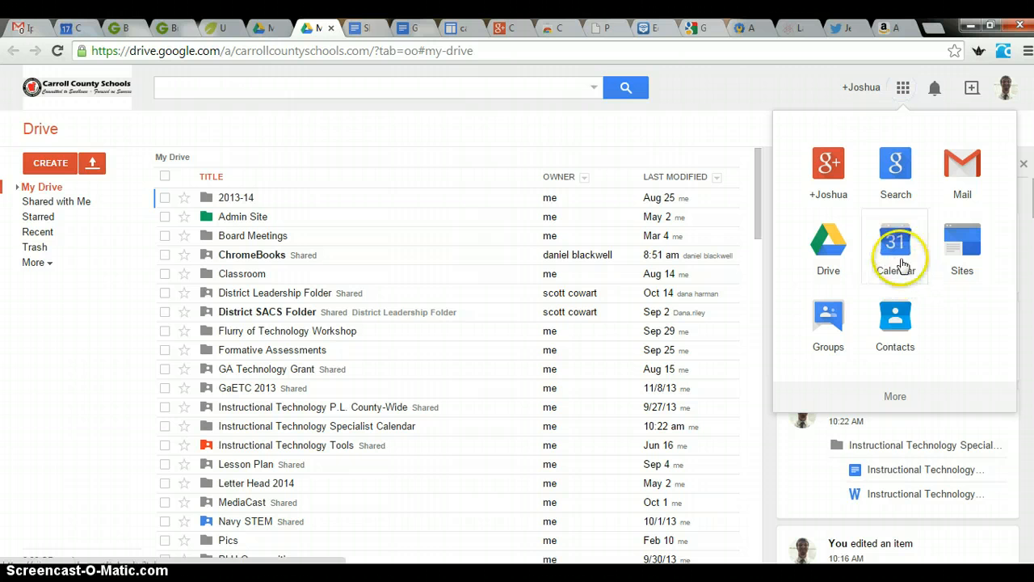
Step: Switch from Google Drive to Google Calendar, and open a blank event form and discard it
left_click(895, 245)
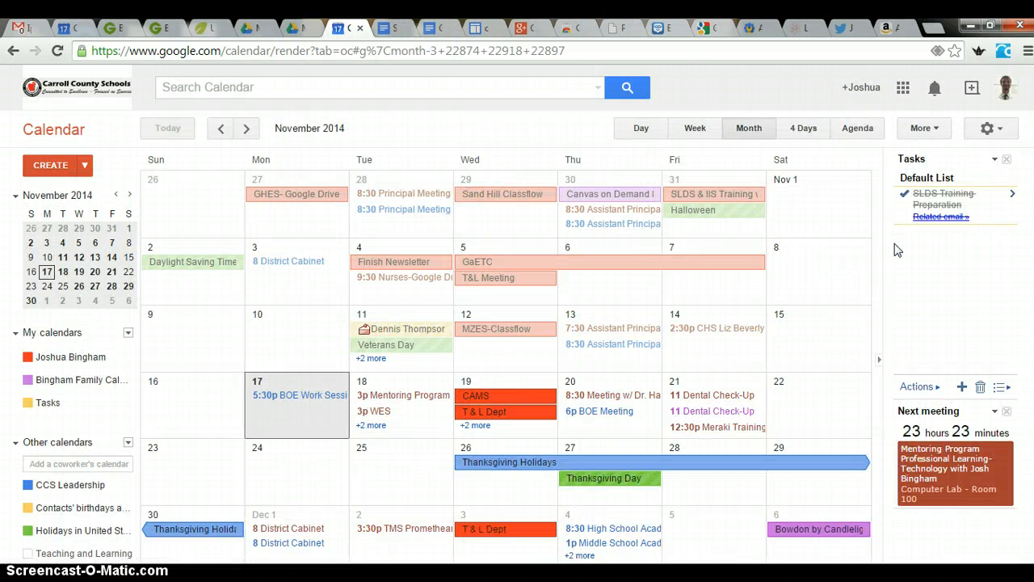
left_click(44, 166)
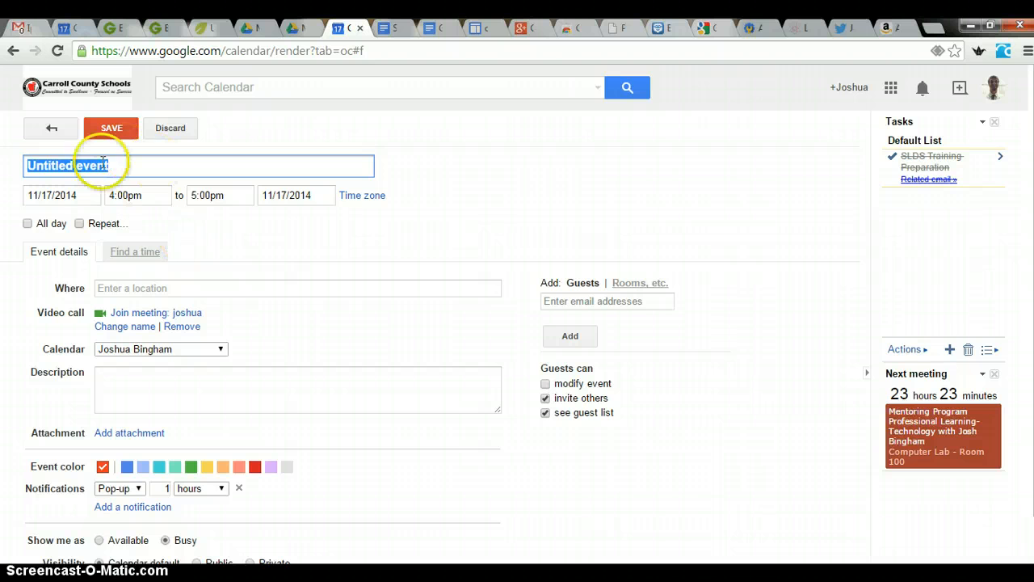
left_click(165, 129)
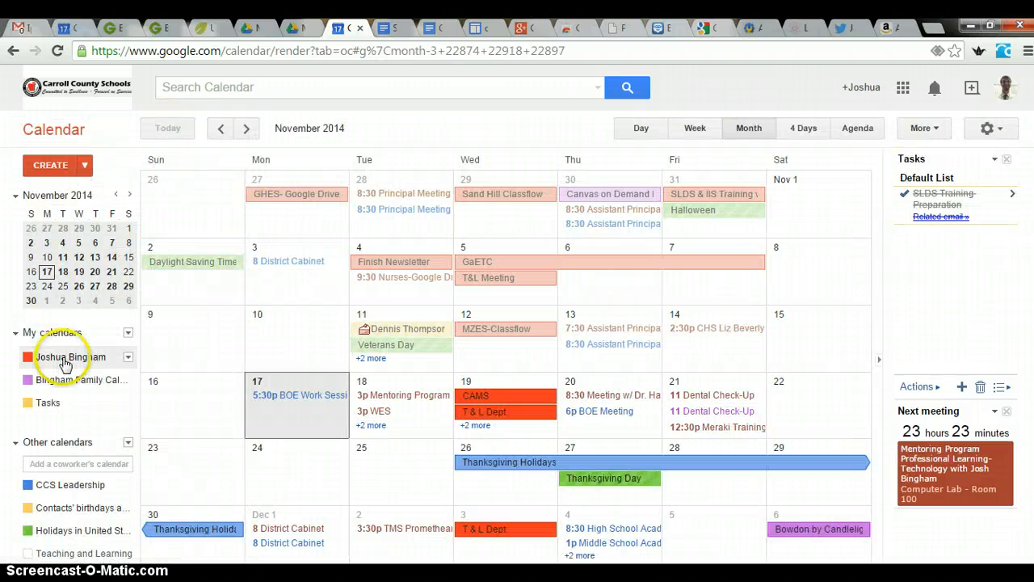
Step: Start a new calendar under My calendars and name it "Delete Me", leaving the description empty
left_click(127, 334)
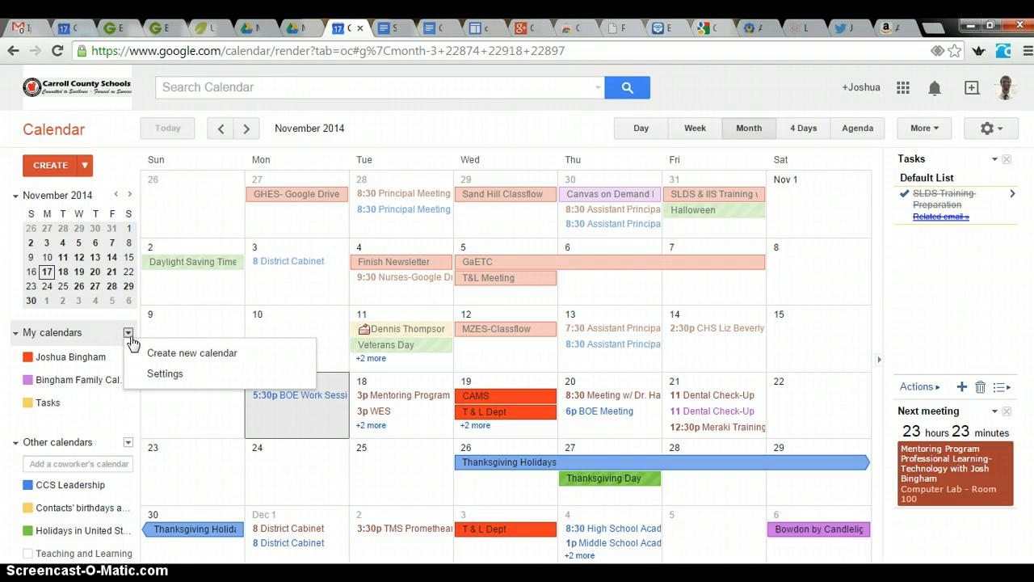
left_click(176, 353)
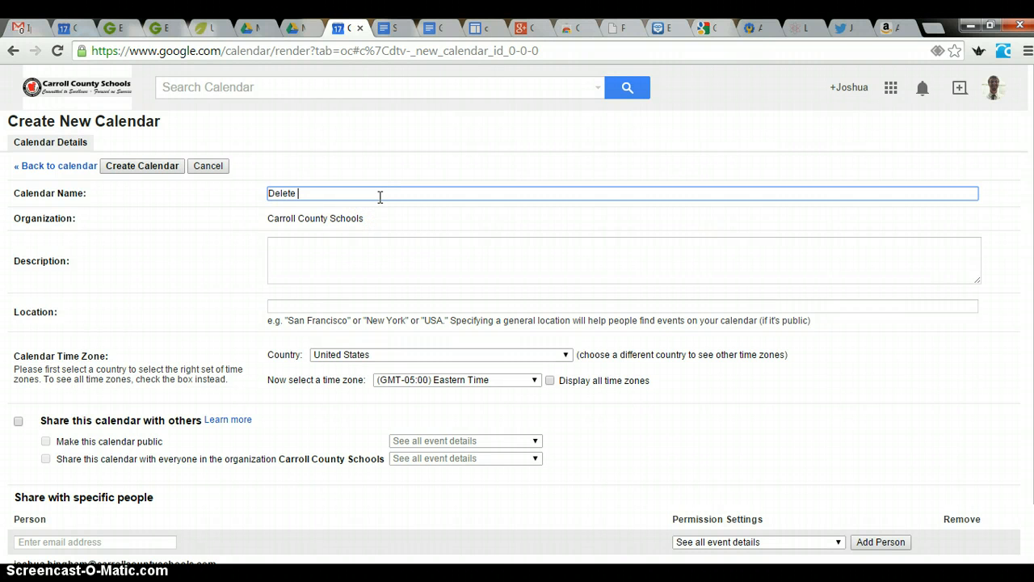
left_click(342, 245)
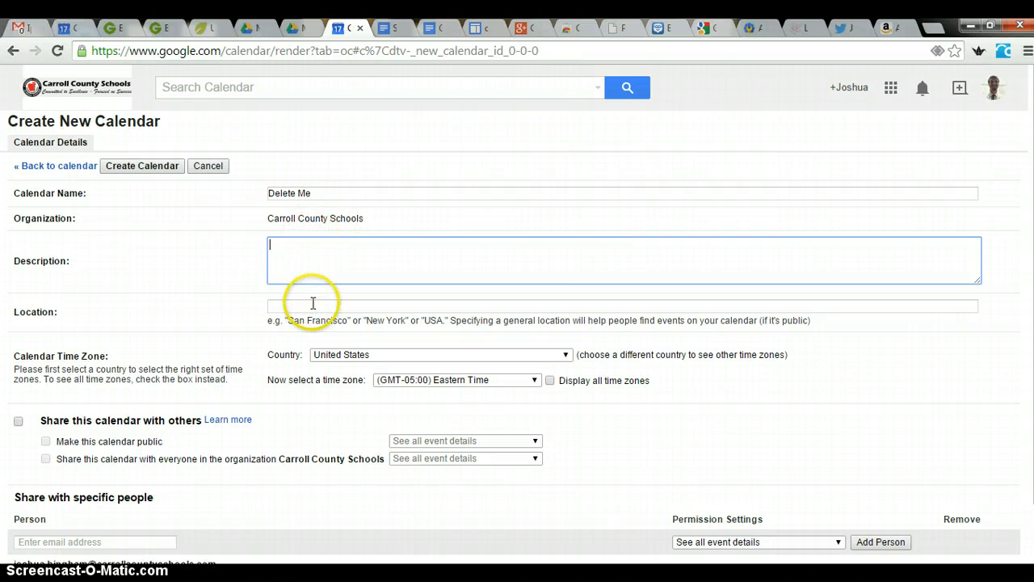
Step: Try the options for sharing the new calendar with everyone in the organization and for making it public
scroll(340, 280, "down", 1)
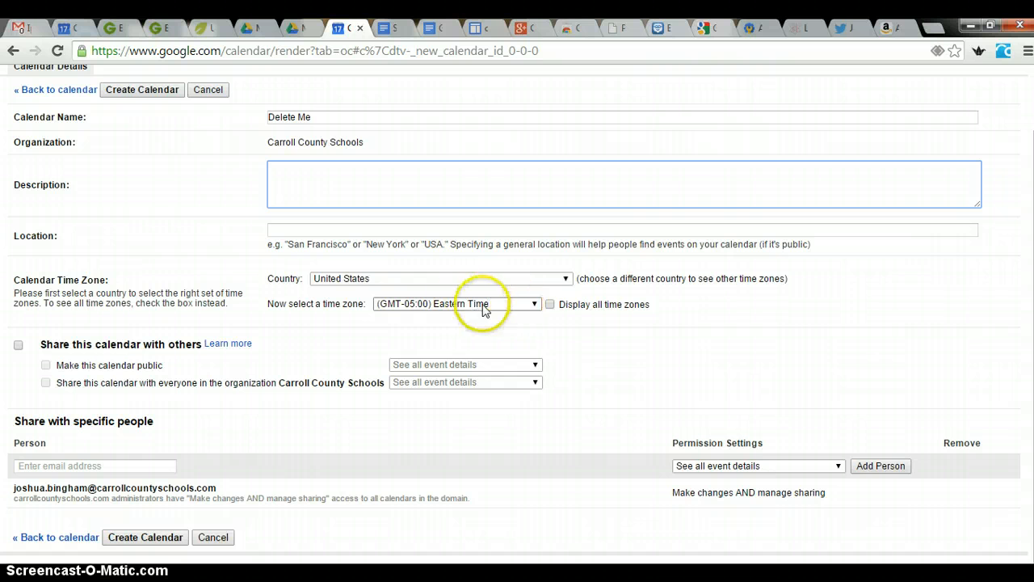
scroll(480, 304, "down", 1)
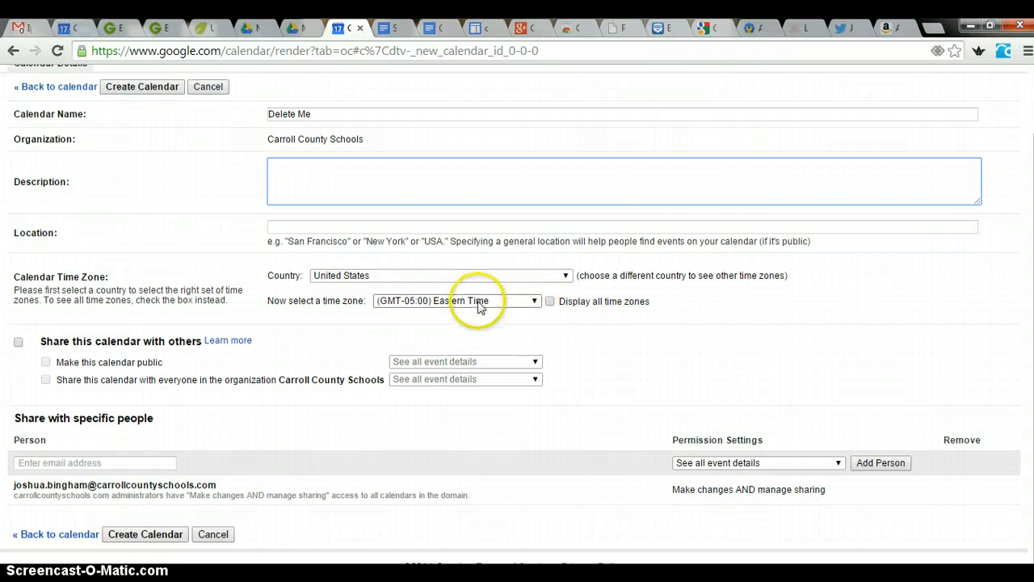
left_click(18, 346)
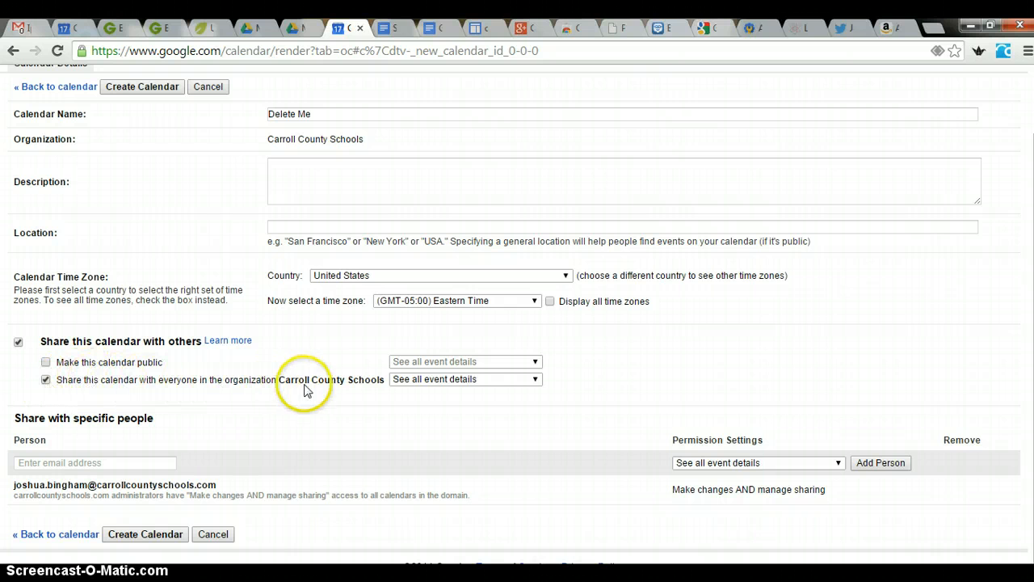
left_click(45, 380)
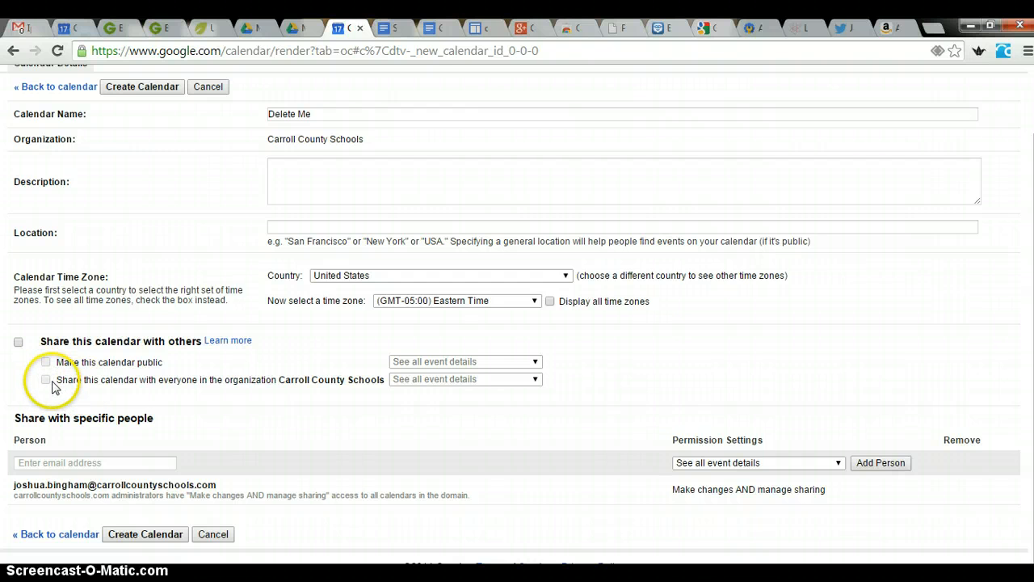
left_click(18, 341)
left_click(45, 363)
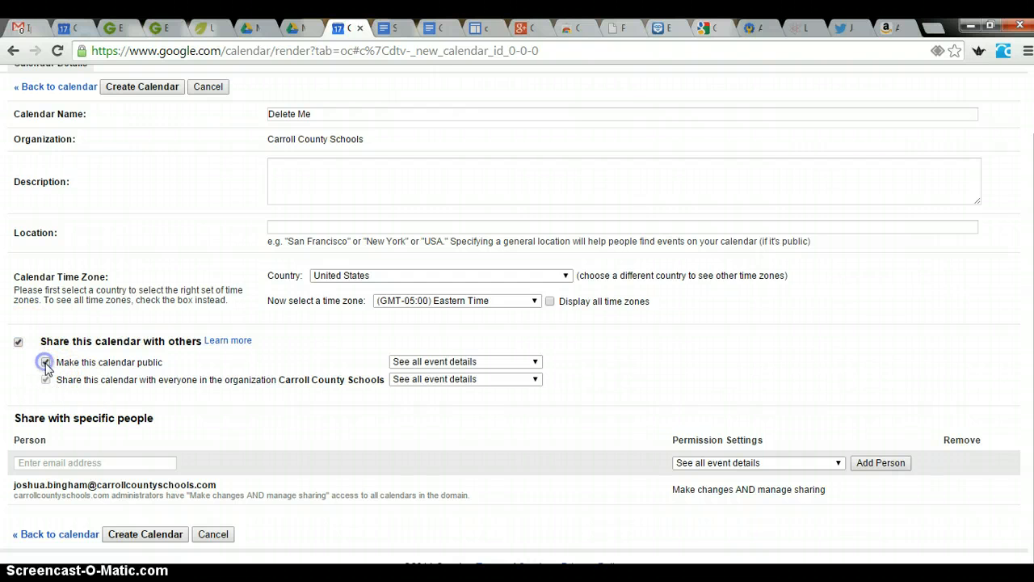
left_click(46, 362)
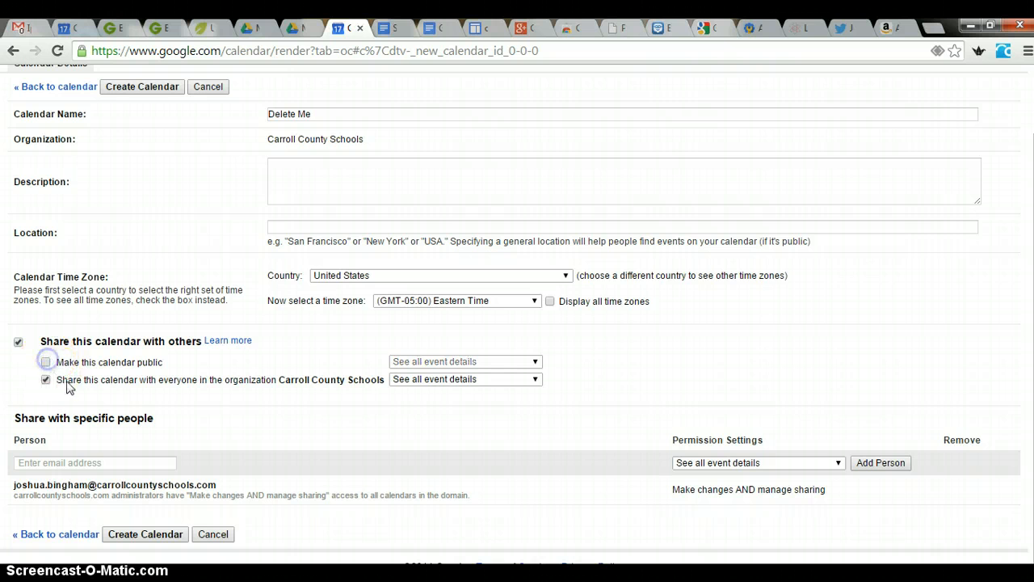
left_click(19, 343)
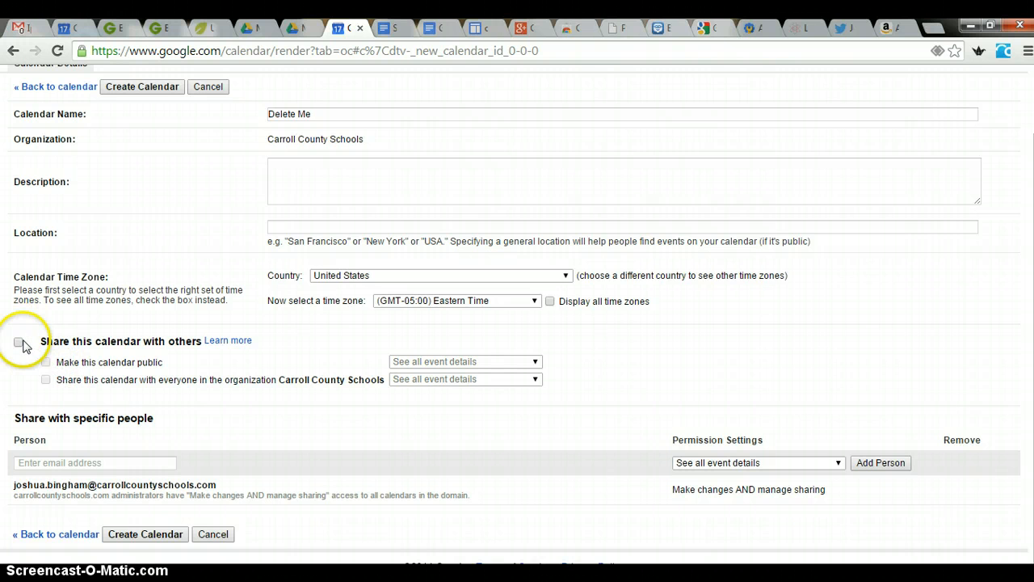
Step: Share the calendar with the CES all-staff group and review the permission levels offered for it
left_click(100, 463)
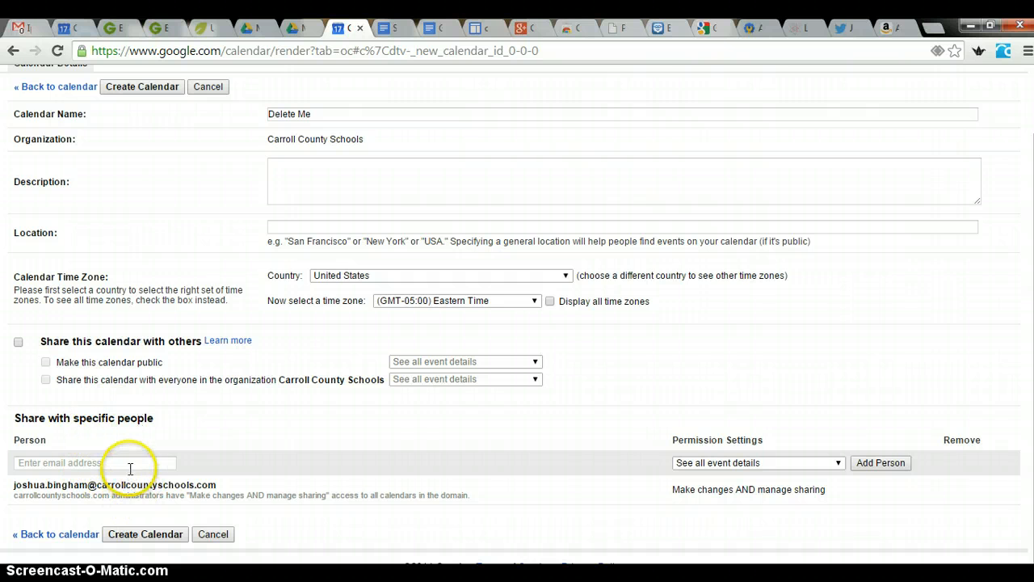
left_click(126, 463)
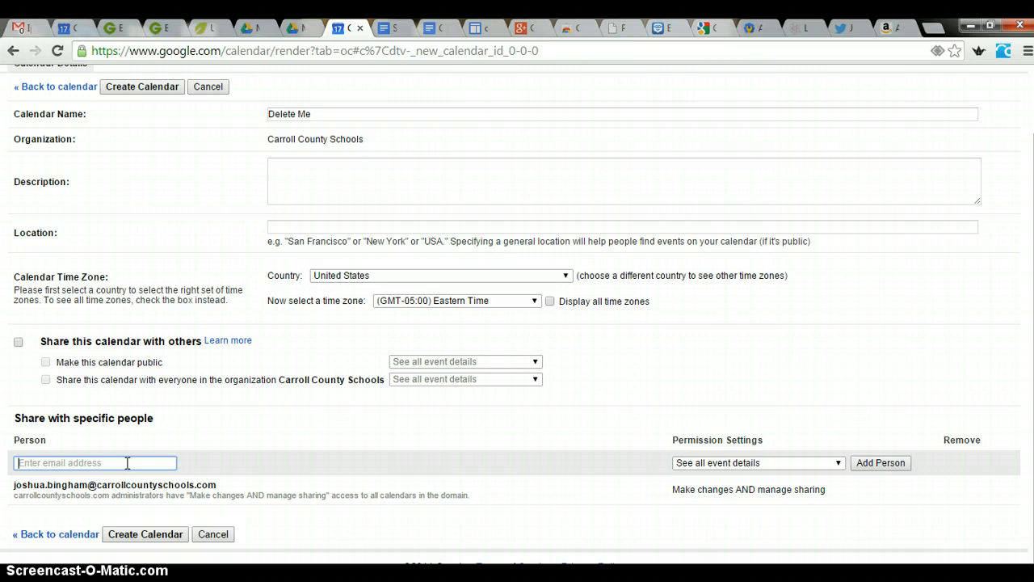
type("court")
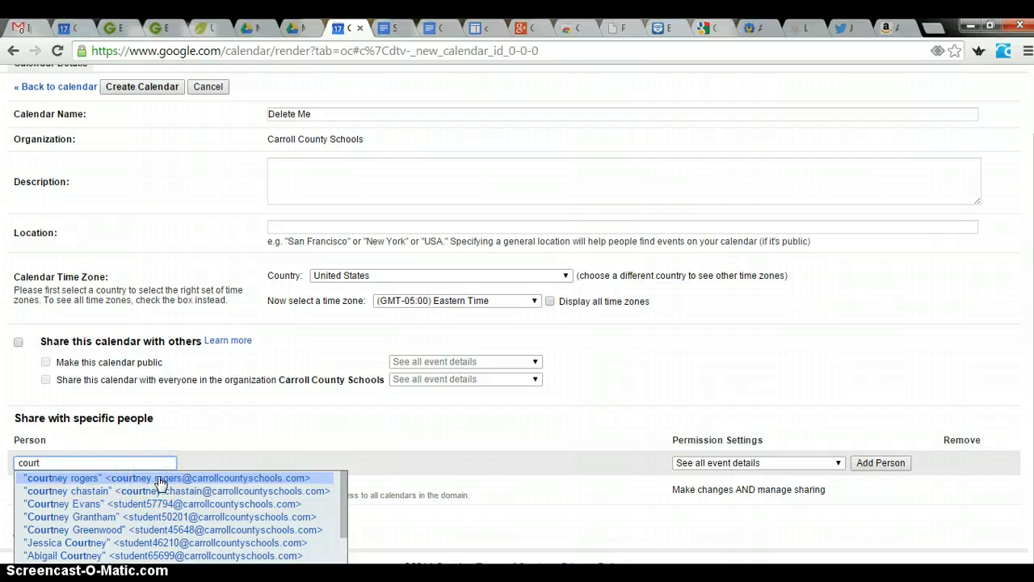
left_click(94, 460)
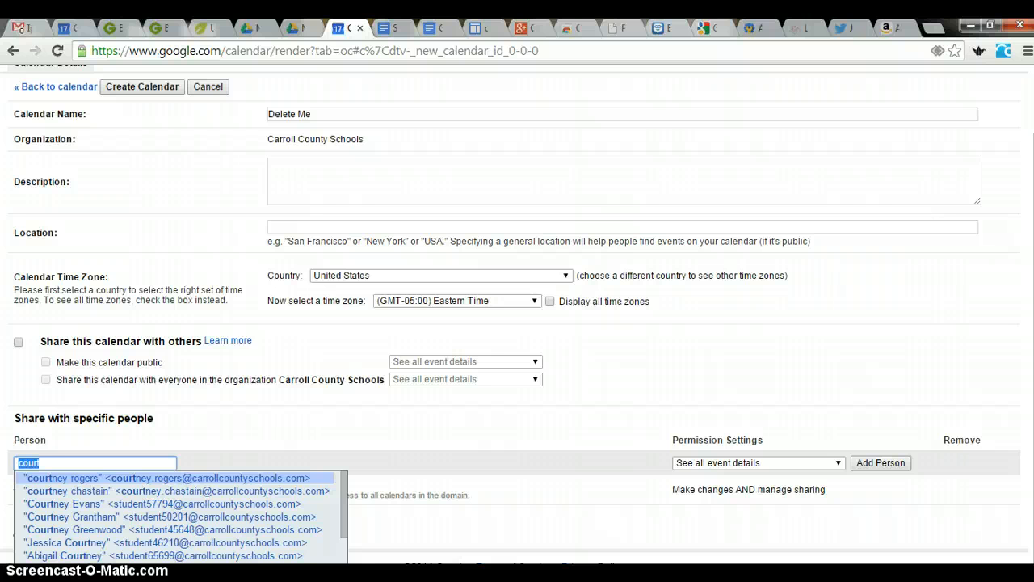
type("ces")
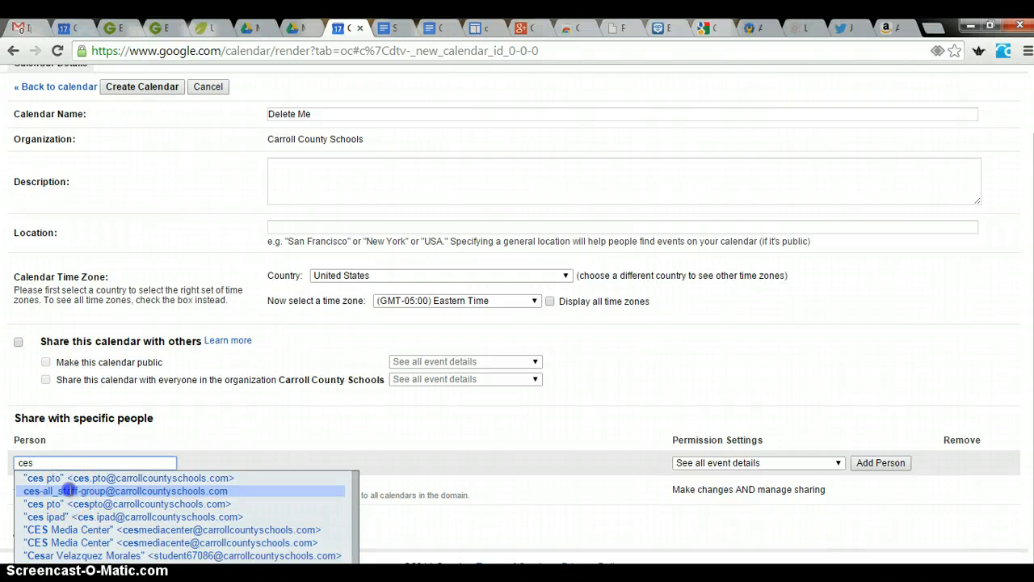
left_click(70, 491)
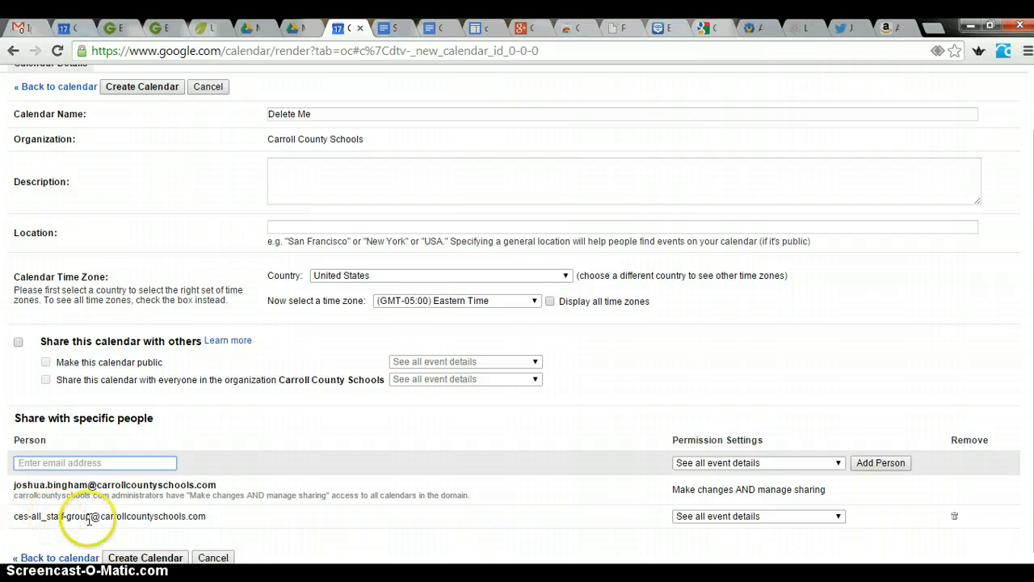
scroll(414, 432, "down", 1)
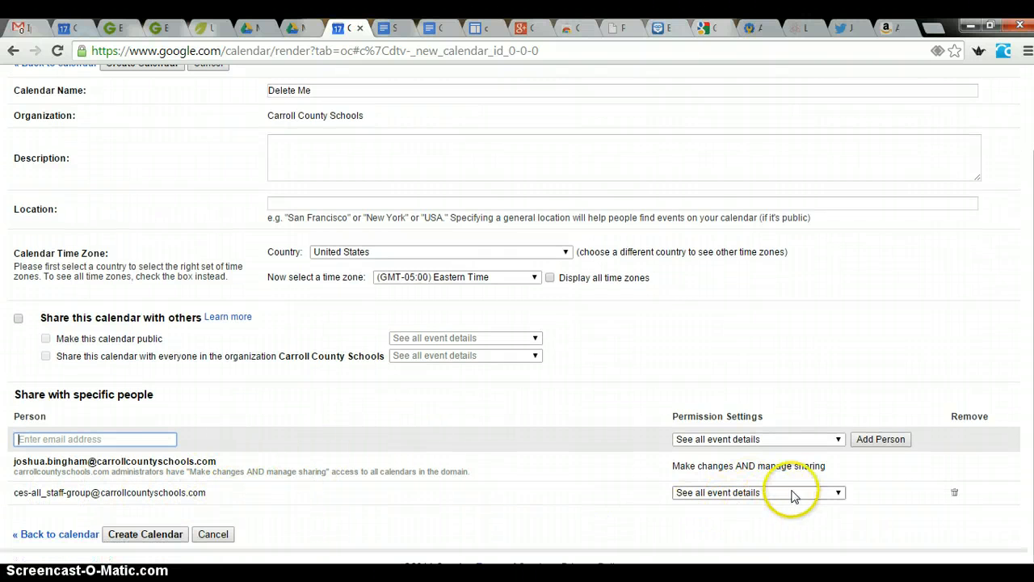
left_click(838, 492)
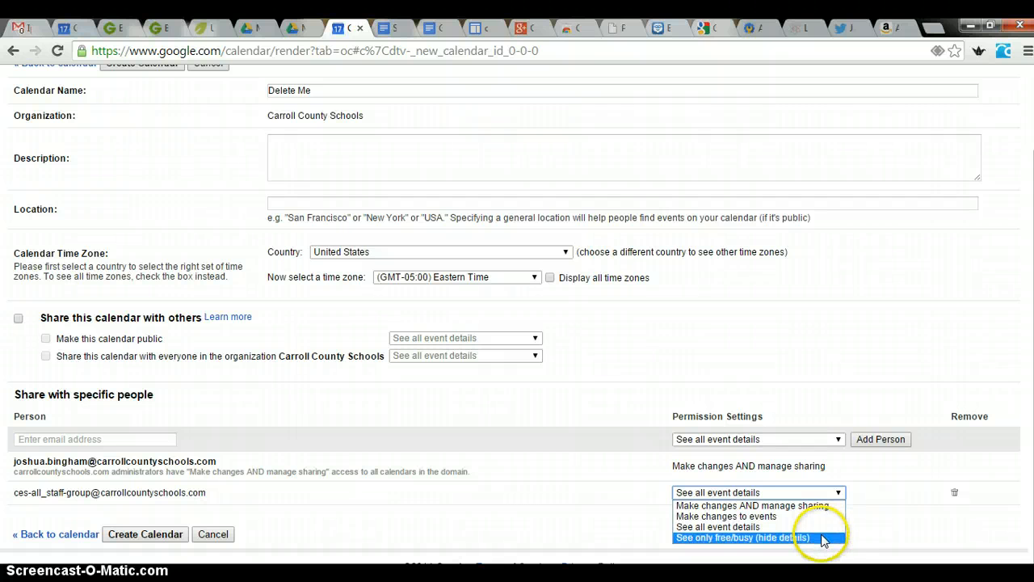
left_click(566, 509)
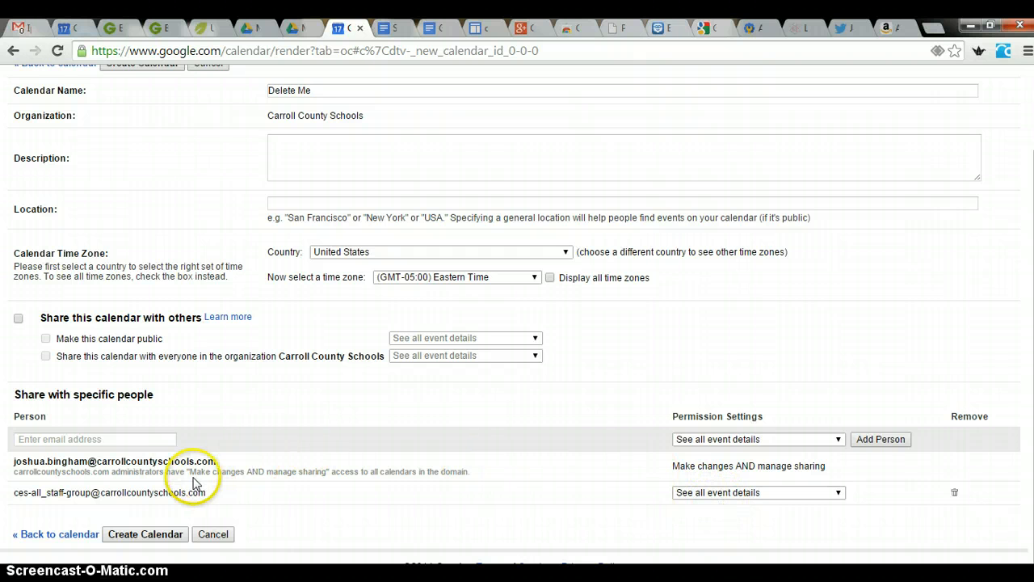
Step: Add a coworker to the specific people sharing the calendar and review that person's permission options
left_click(159, 442)
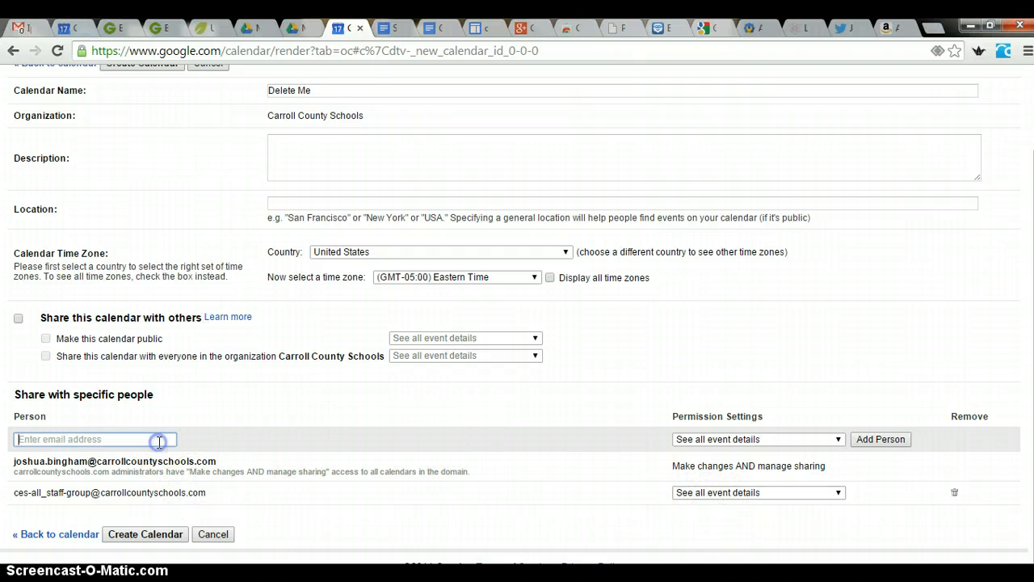
type("libba")
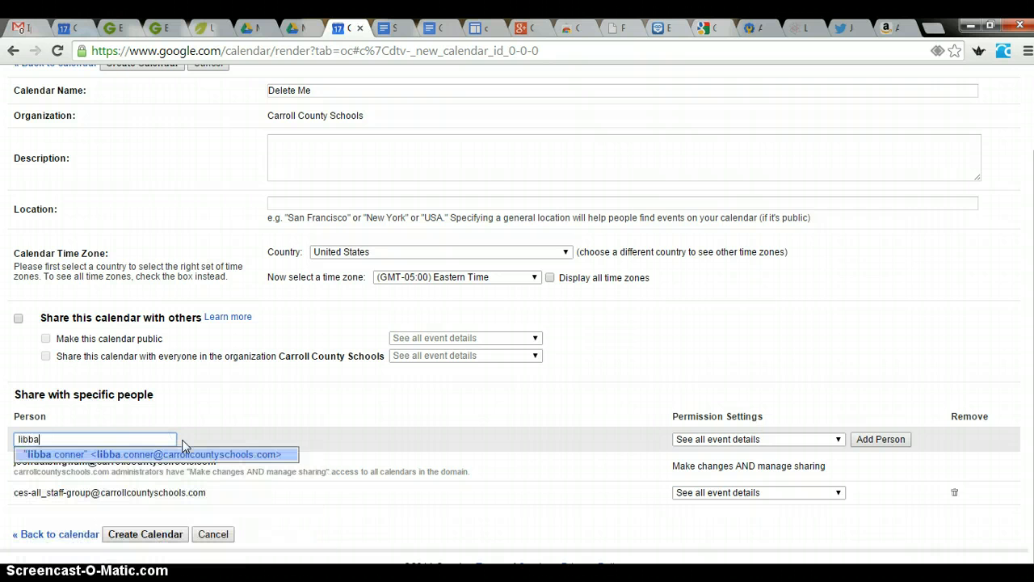
left_click(201, 456)
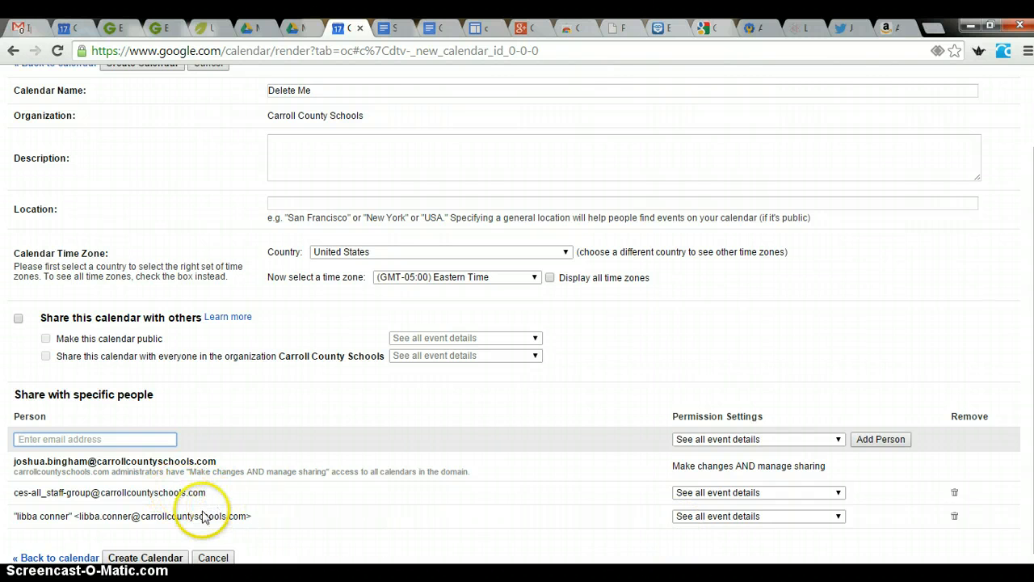
left_click(737, 517)
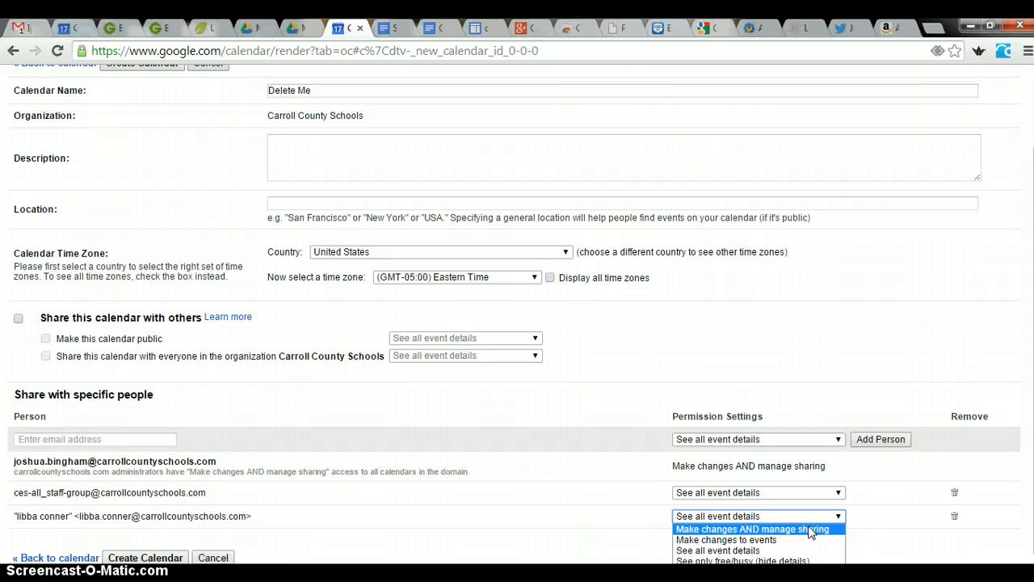
left_click(927, 491)
Step: Remove the staff group and the coworker from the sharing list and create the calendar
scroll(889, 491, "down", 1)
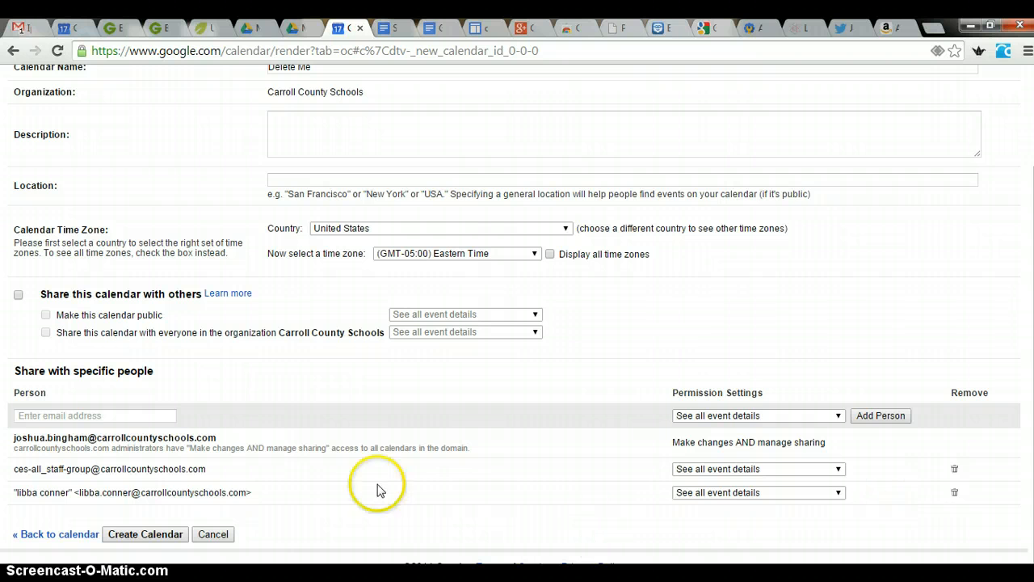
left_click(954, 468)
left_click(954, 495)
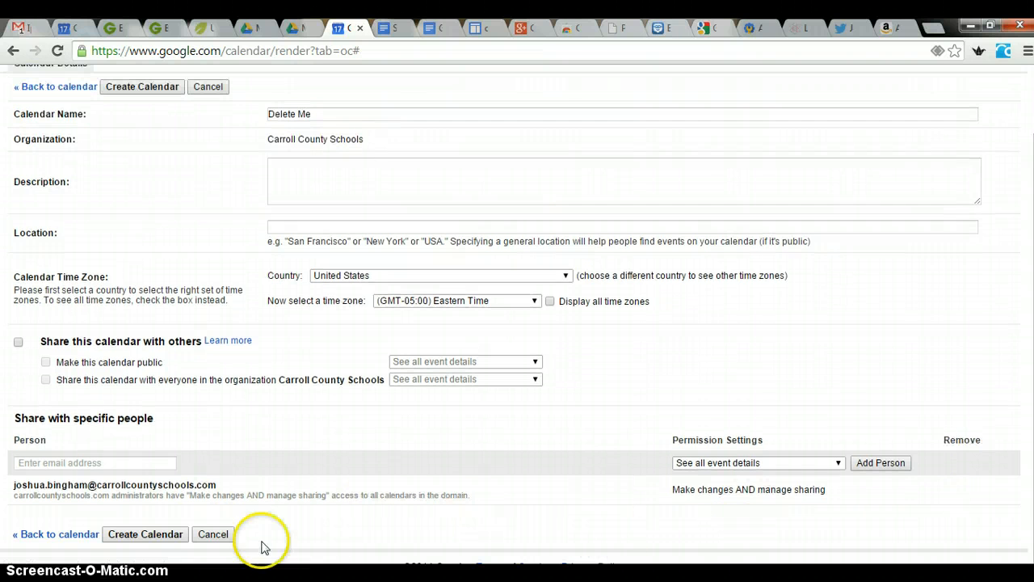
left_click(145, 534)
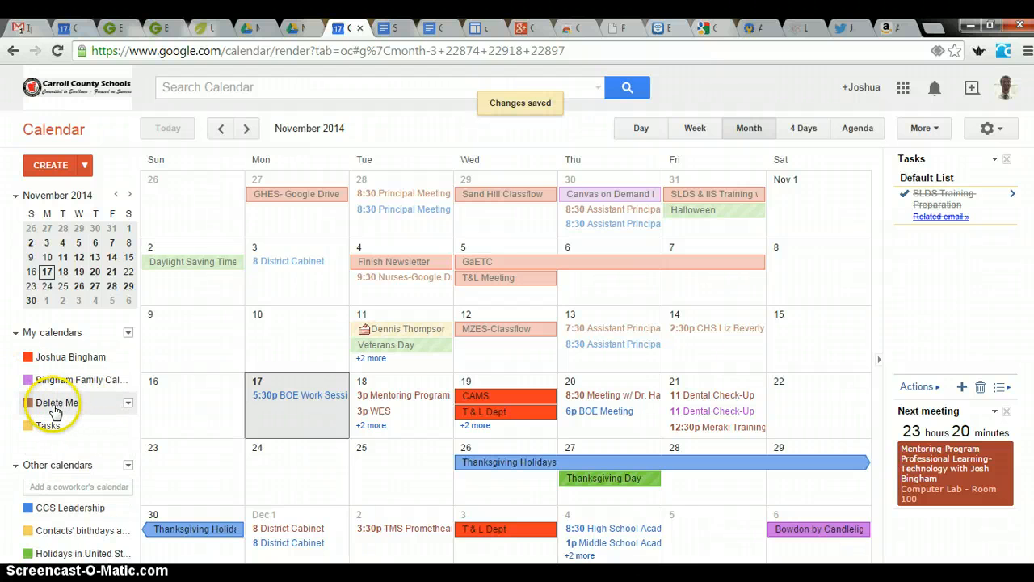
Step: Open the settings of the "Delete Me" calendar and examine the code for embedding it in a website
left_click(128, 403)
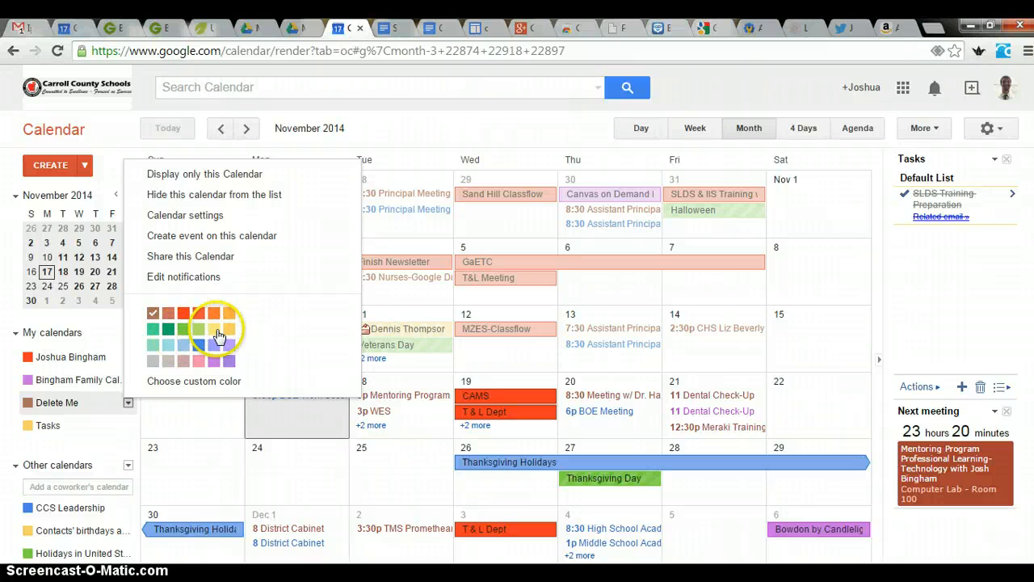
left_click(208, 216)
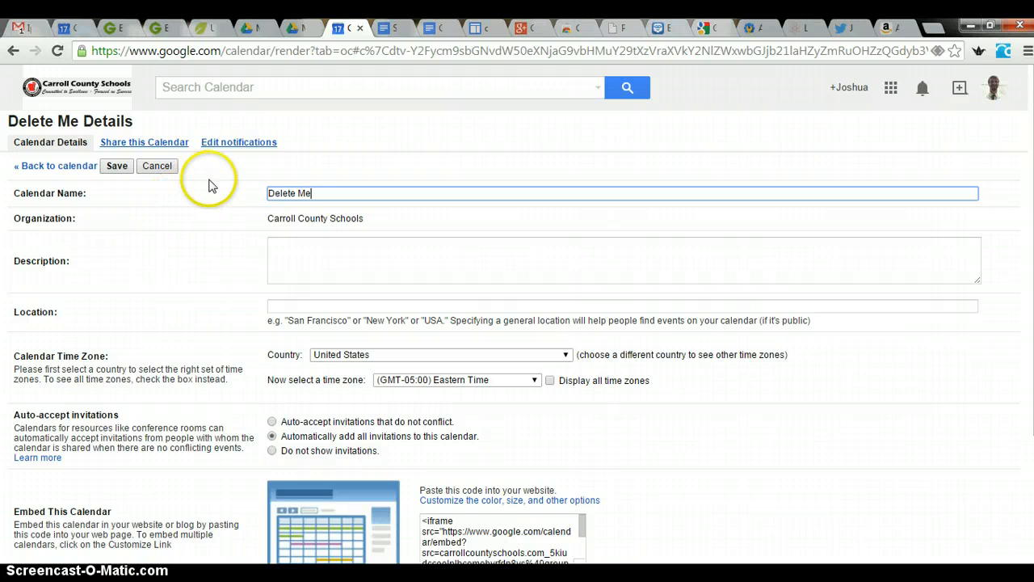
scroll(133, 216, "down", 2)
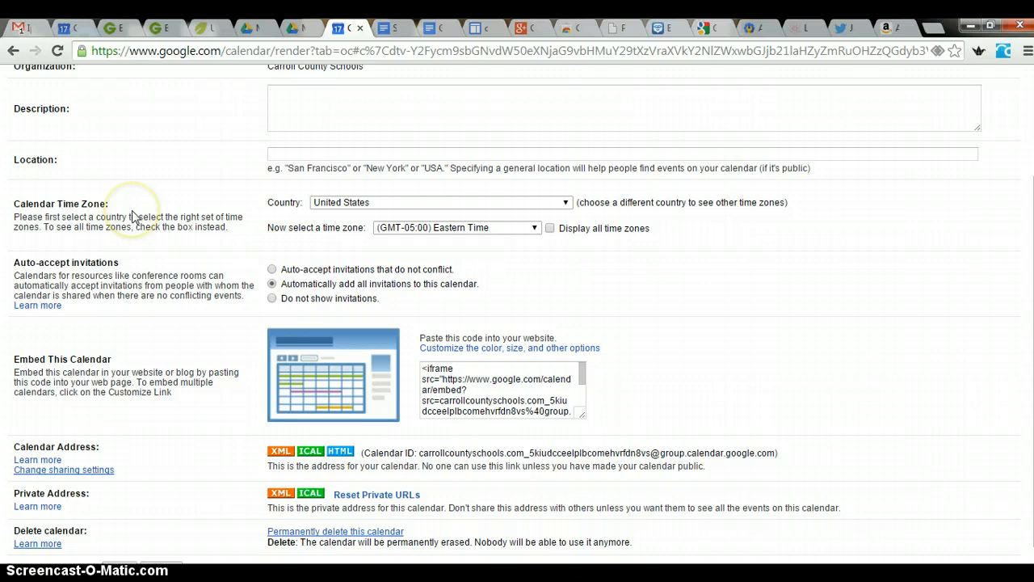
scroll(133, 217, "down", 1)
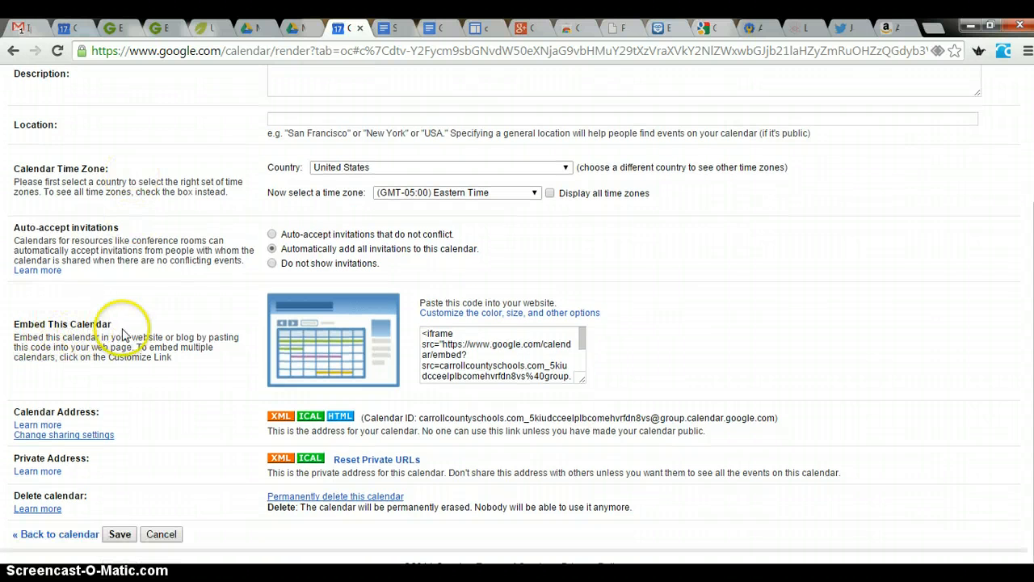
mouse_move(582, 342)
left_mouse_down()
mouse_move(583, 374)
mouse_move(583, 331)
left_mouse_up()
left_click(522, 365)
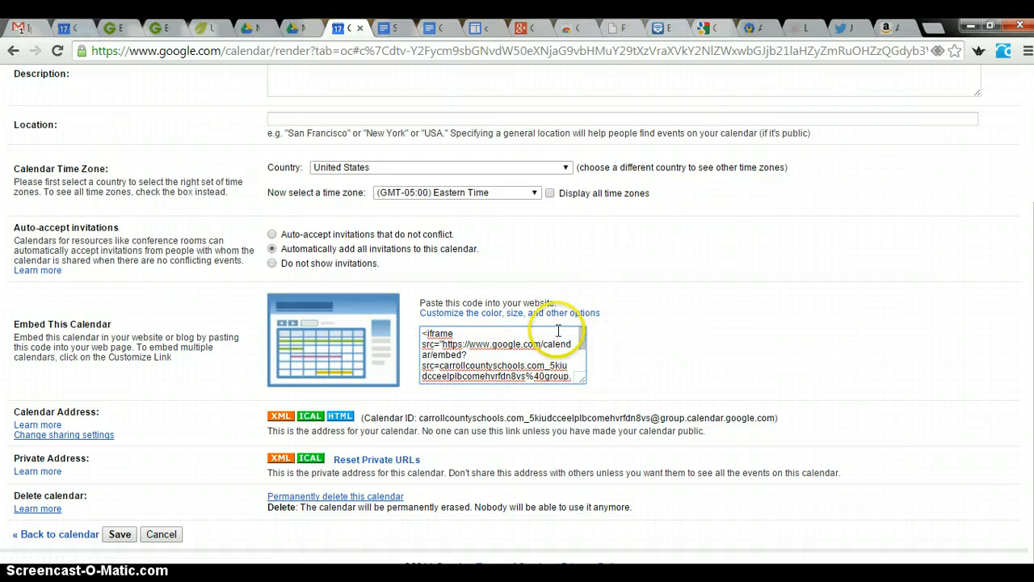
mouse_move(583, 339)
left_mouse_down()
mouse_move(583, 370)
mouse_move(585, 328)
left_mouse_up()
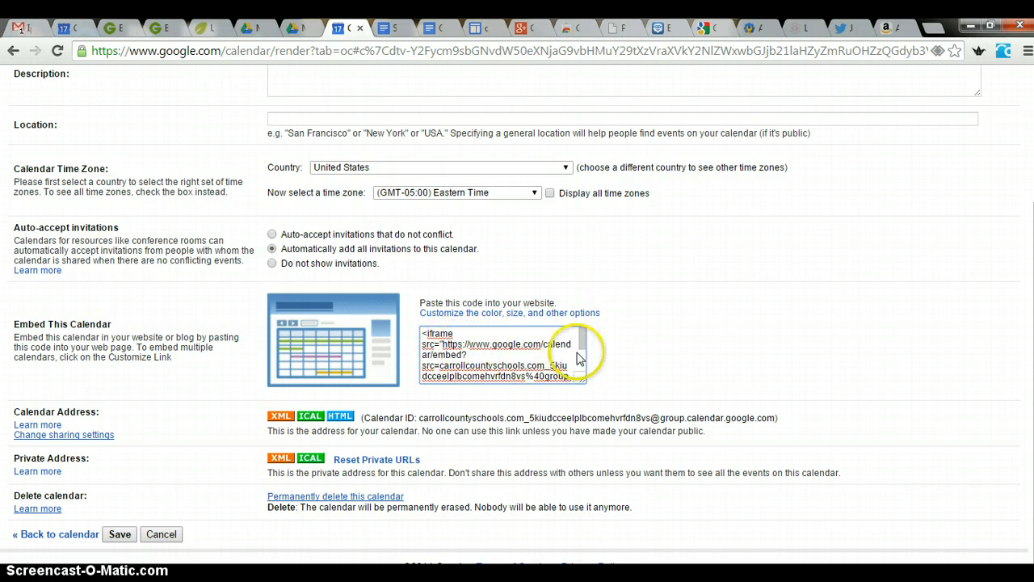
Step: Review the notification options of the "Delete Me" calendar and return to the main calendar without saving changes
scroll(663, 339, "up", 3)
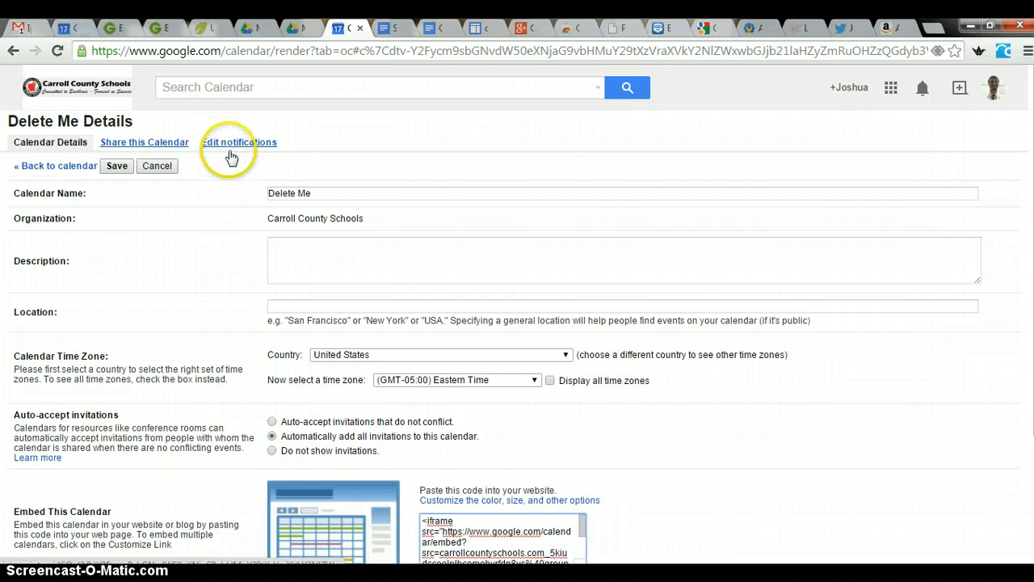
scroll(208, 300, "down", 2)
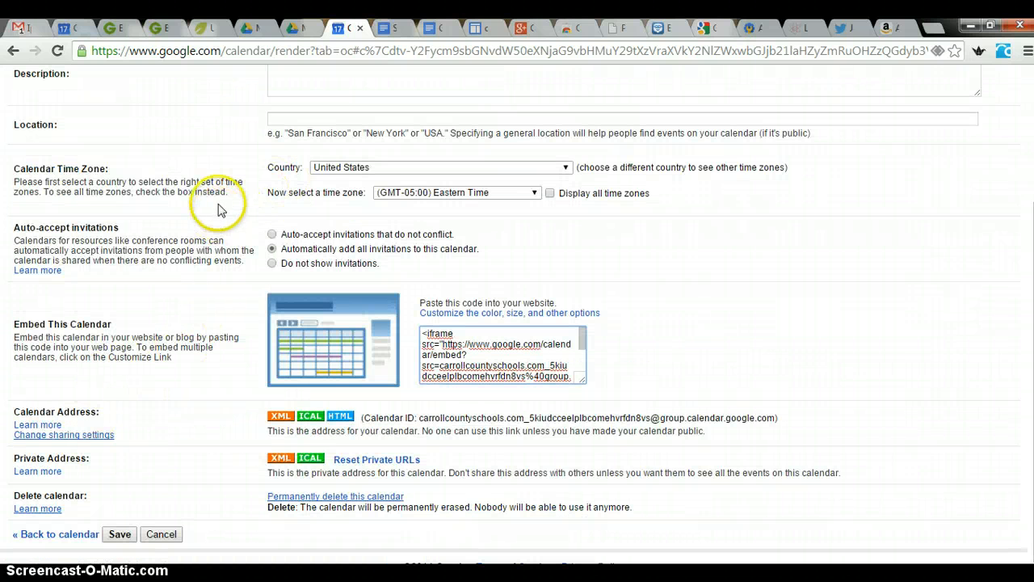
scroll(218, 210, "up", 2)
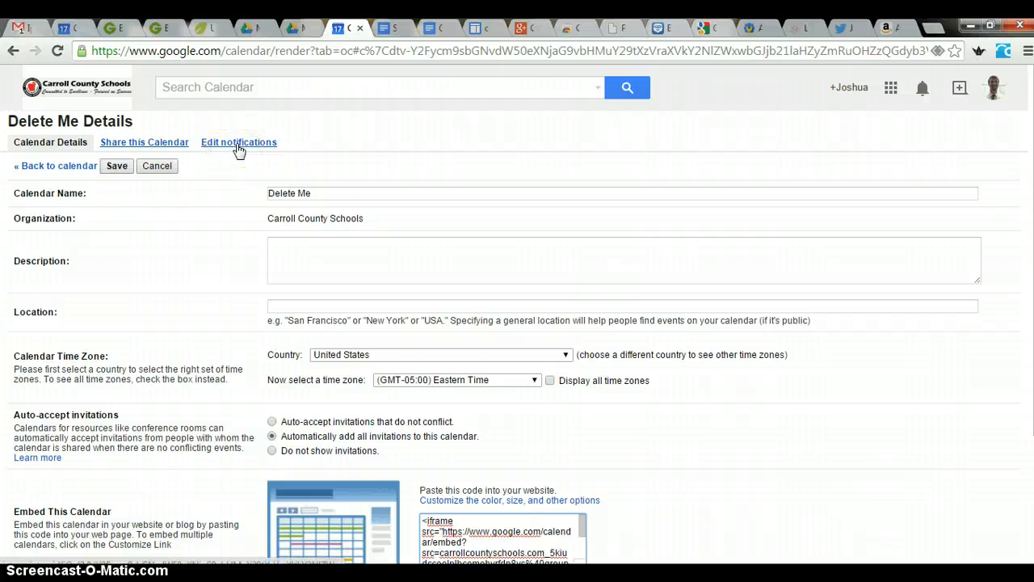
left_click(238, 145)
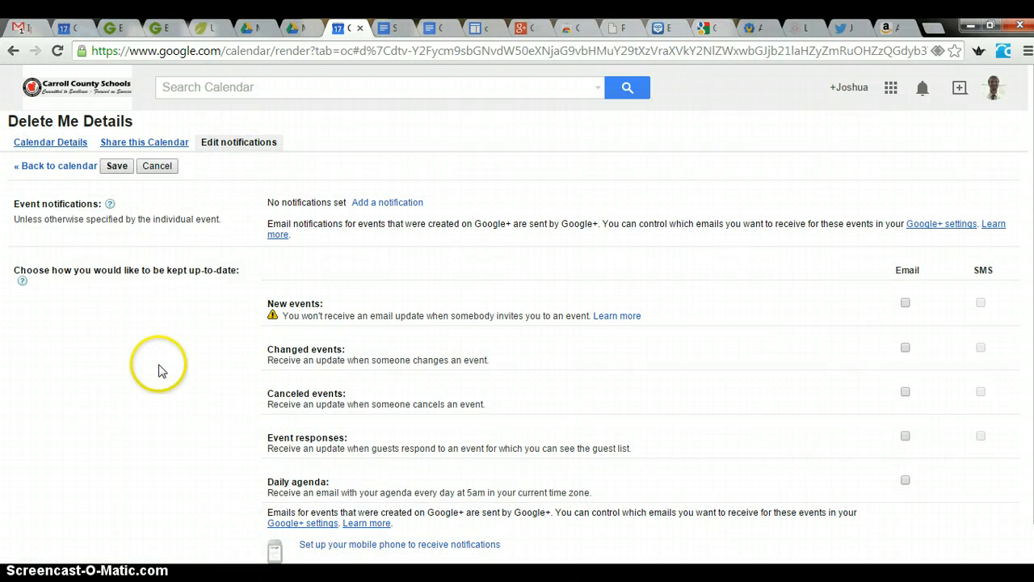
scroll(157, 370, "down", 1)
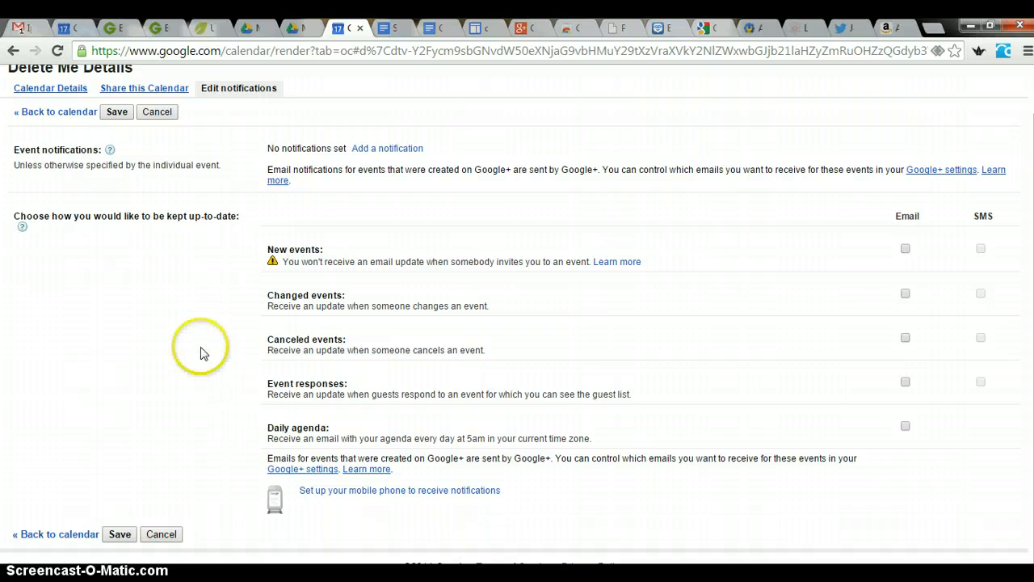
scroll(202, 342, "up", 1)
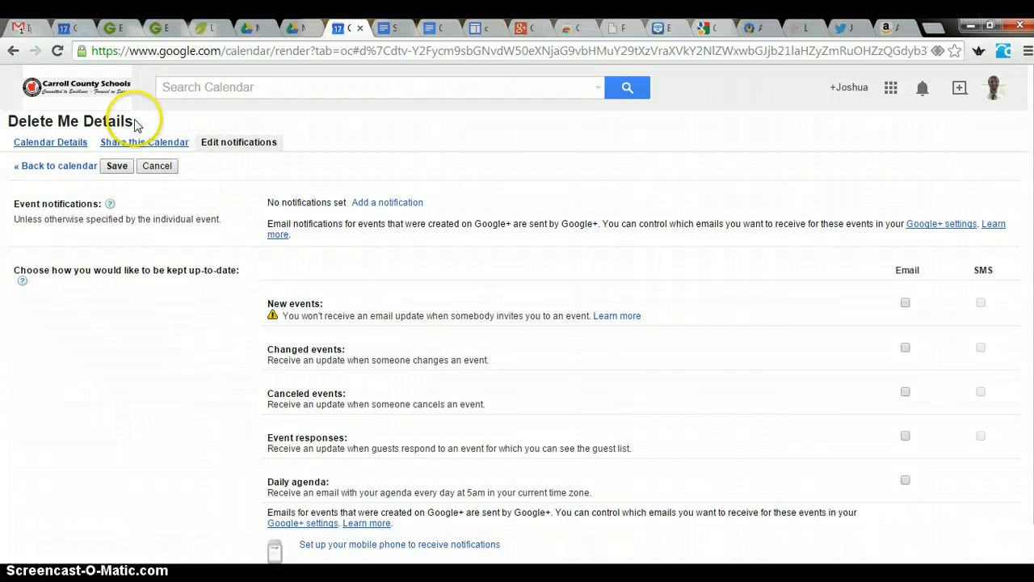
left_click(158, 166)
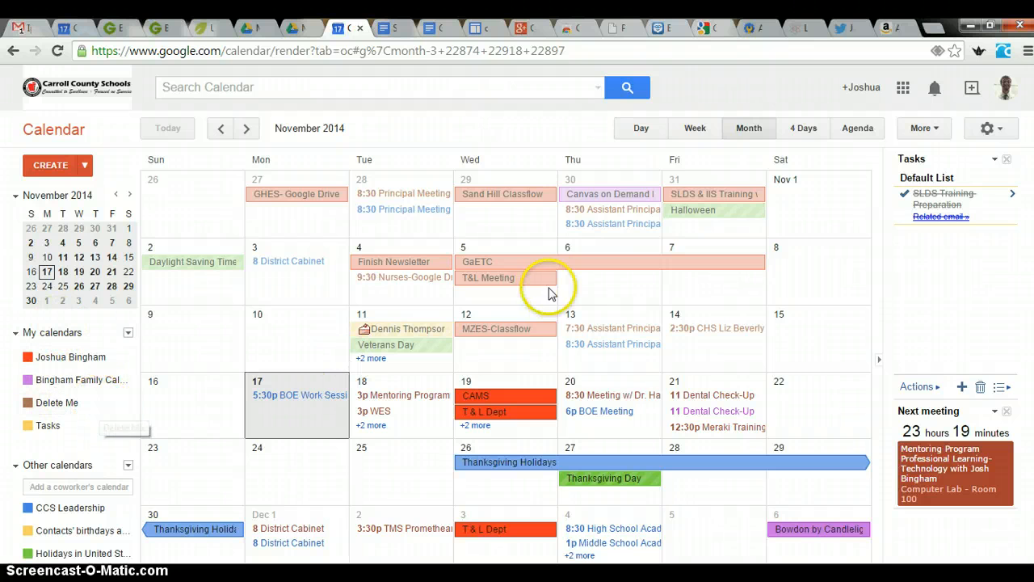
Step: Show the calendar by week and display only the "Delete Me" calendar
left_click(696, 127)
left_click(594, 268)
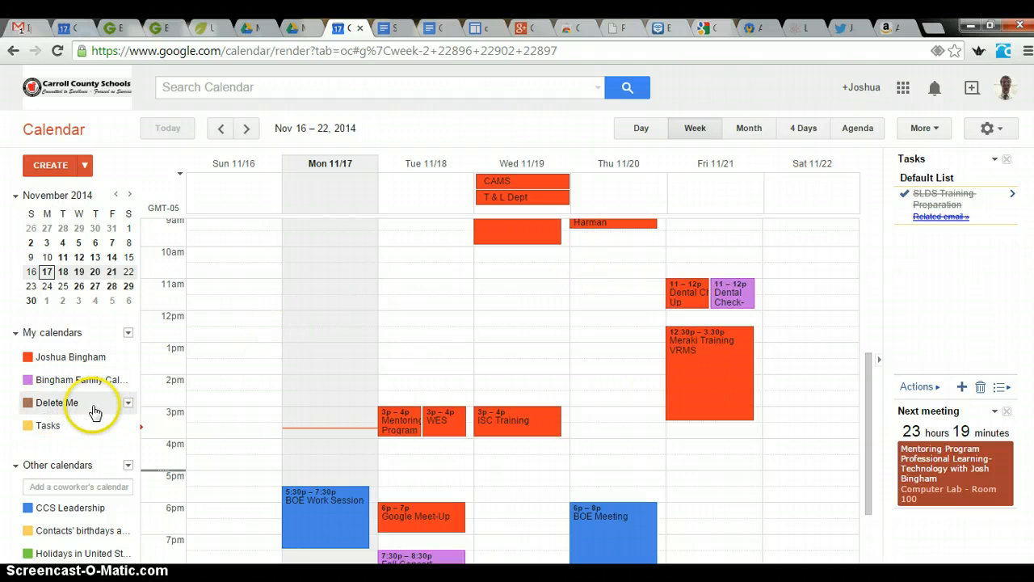
left_click(128, 402)
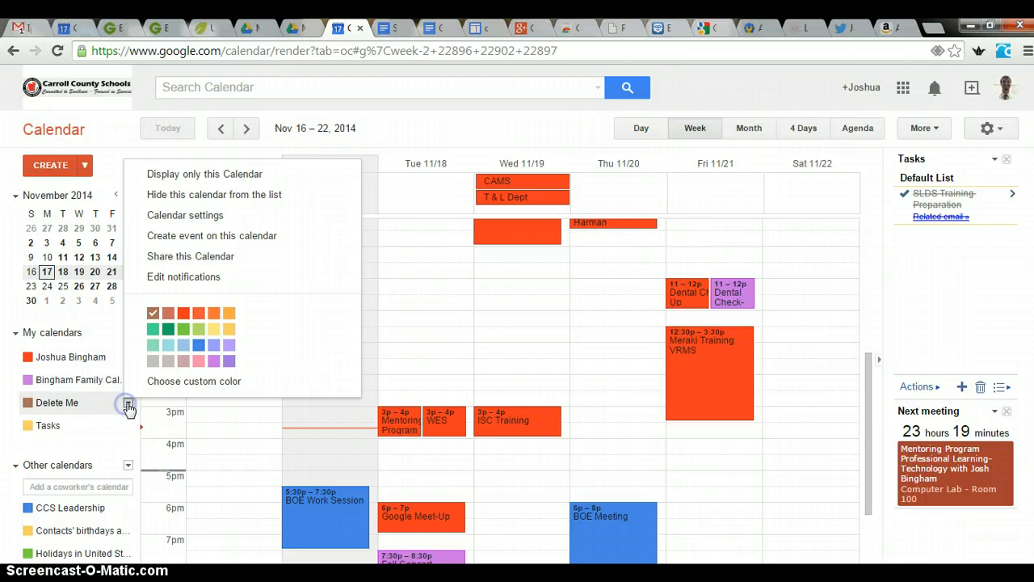
left_click(232, 179)
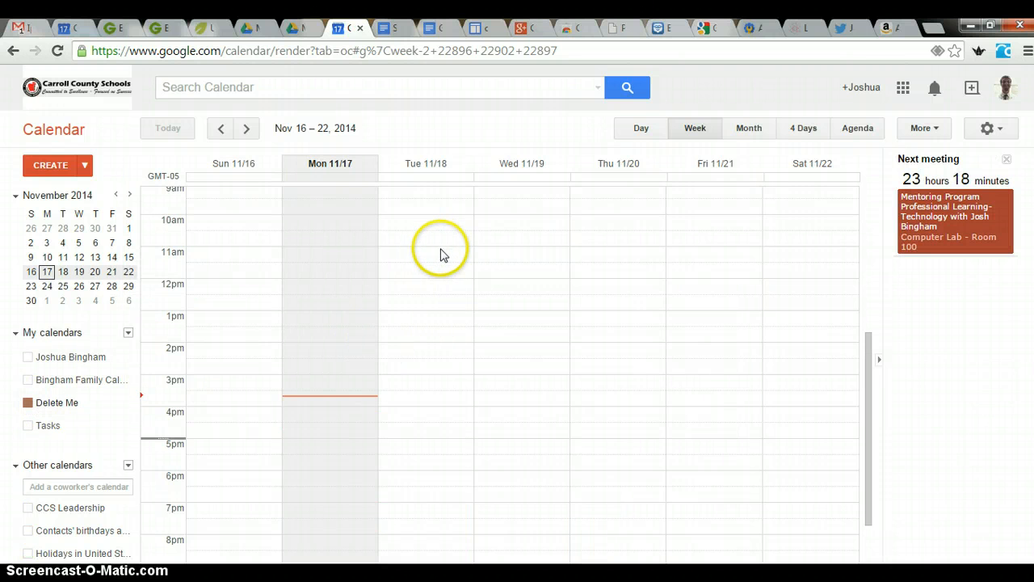
Step: Set up appointment slots titled "Book Fair" for Tuesday, November 18, 9am–12pm, on the "Delete Me" calendar
scroll(447, 273, "up", 2)
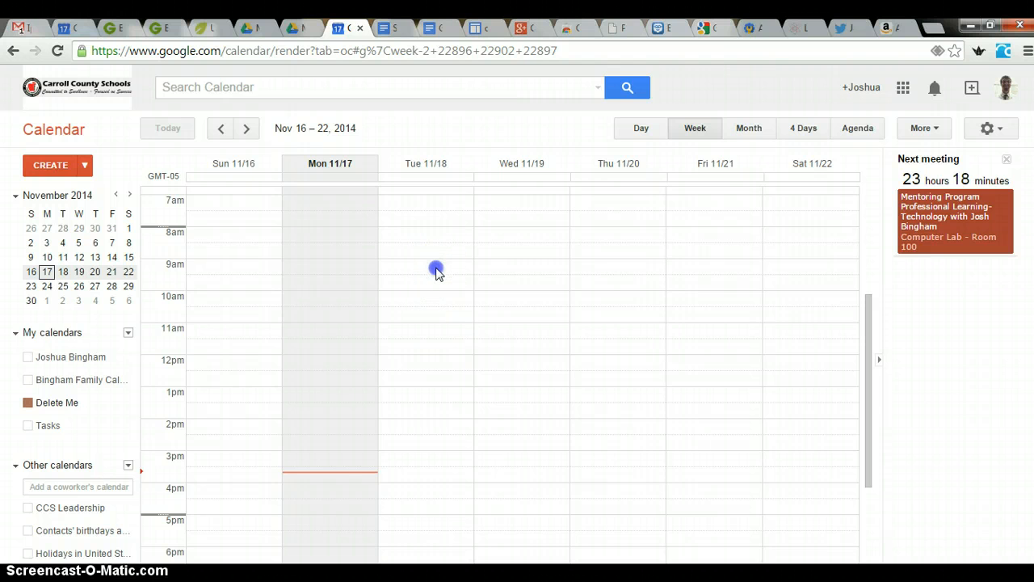
left_click_drag(435, 272, 436, 353)
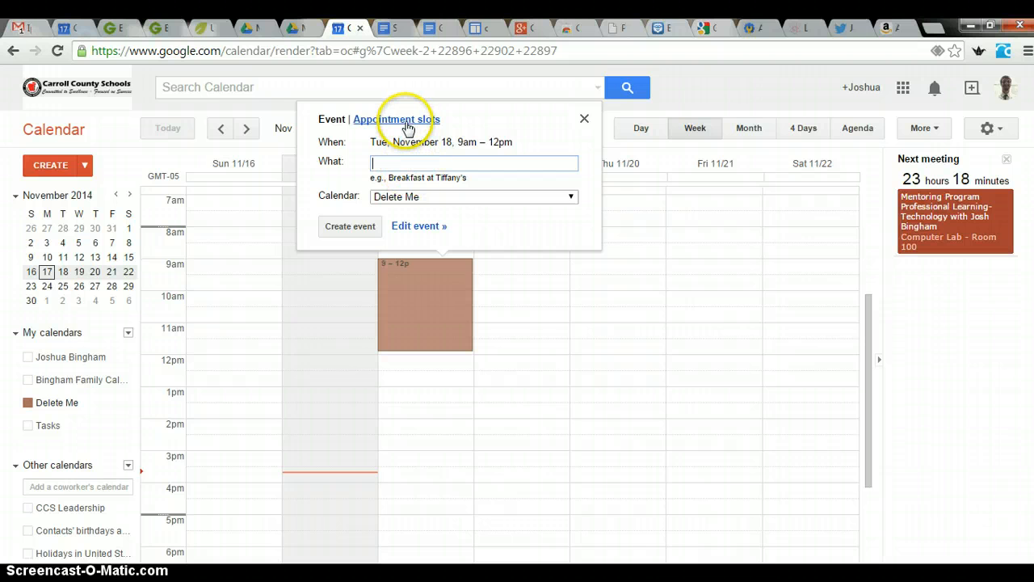
left_click(395, 120)
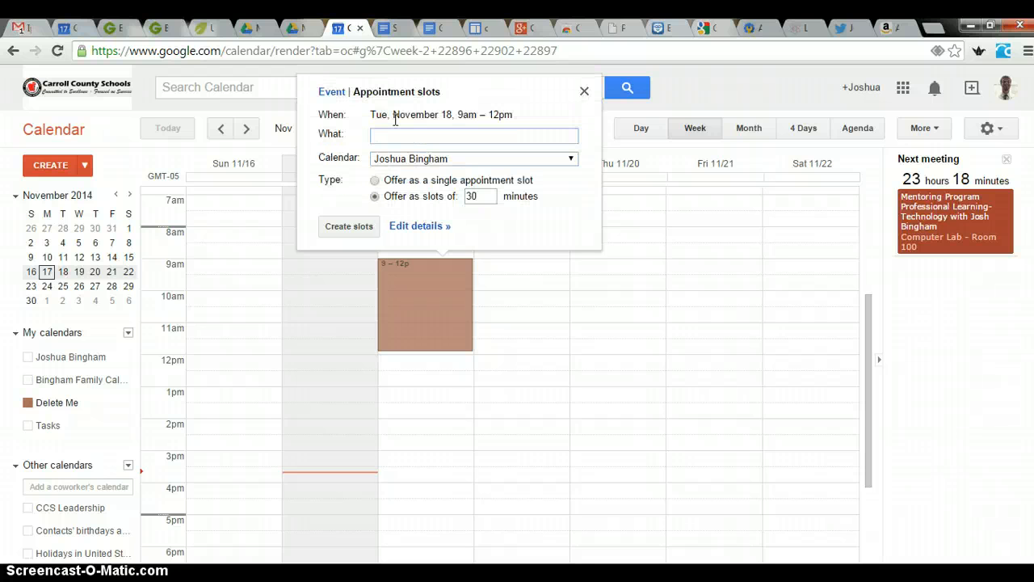
left_click(404, 132)
left_click(483, 159)
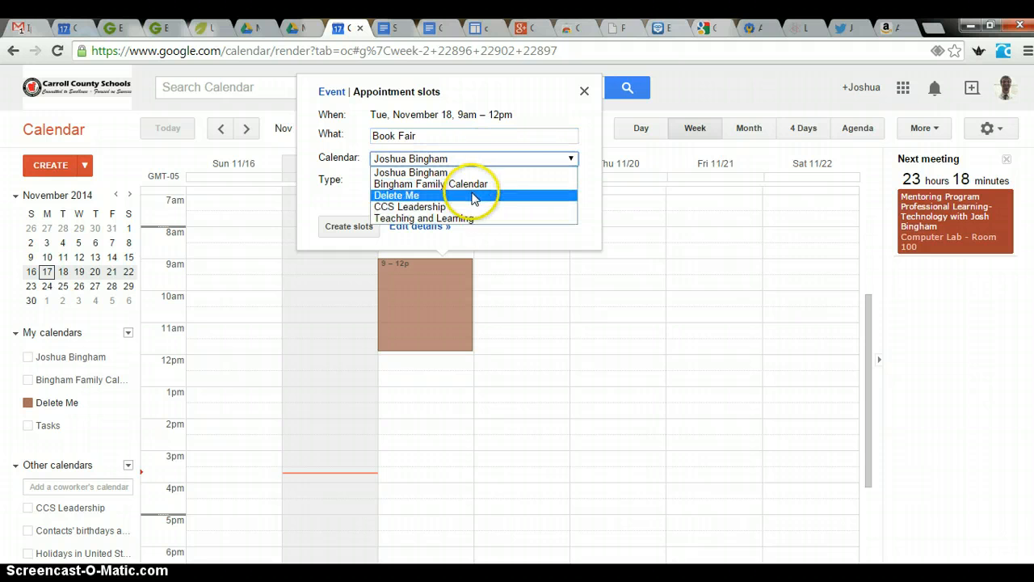
left_click(474, 196)
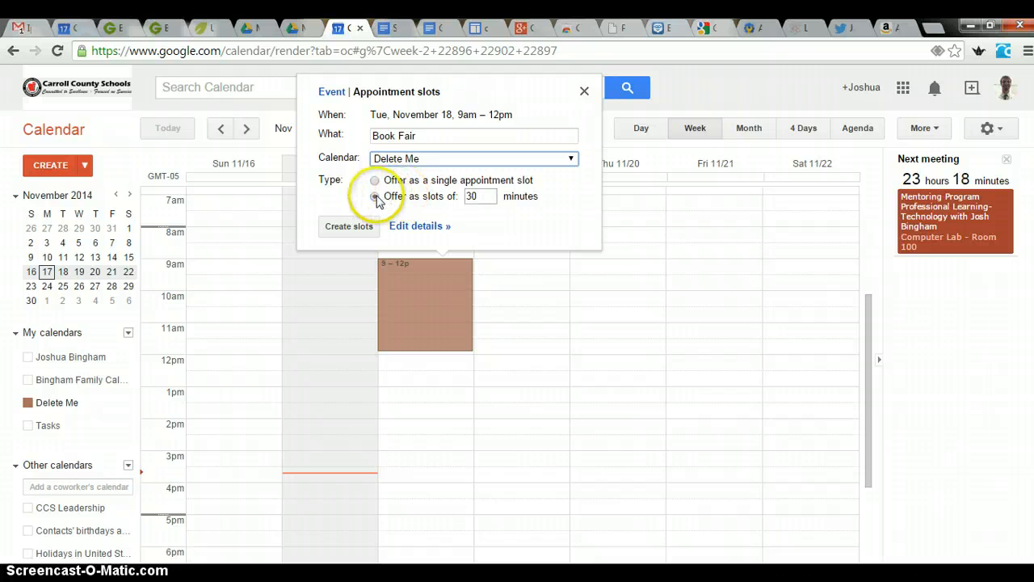
Step: Set the slot length to 10 minutes and create the Book Fair appointment slots
left_click(485, 196)
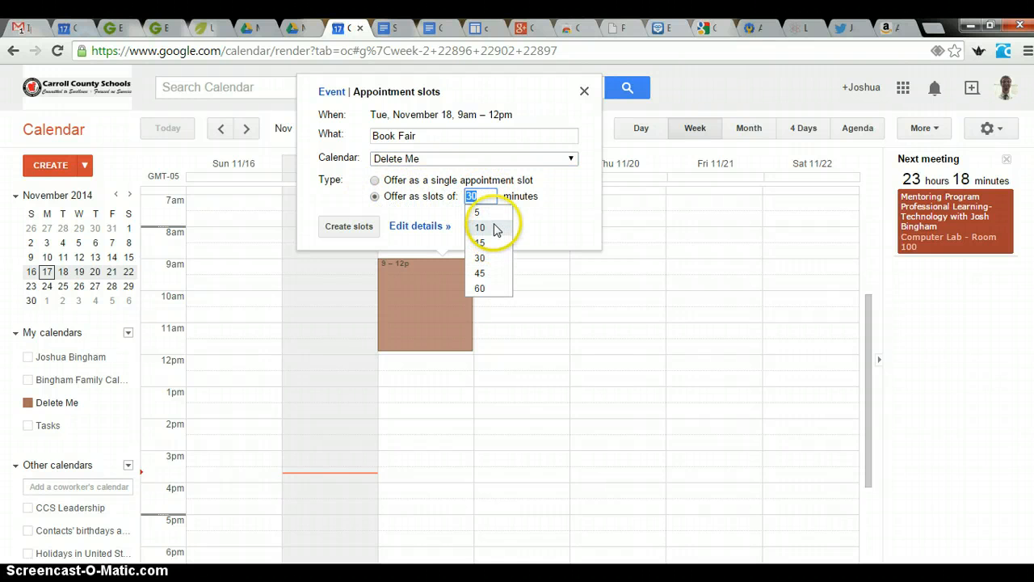
left_click(495, 229)
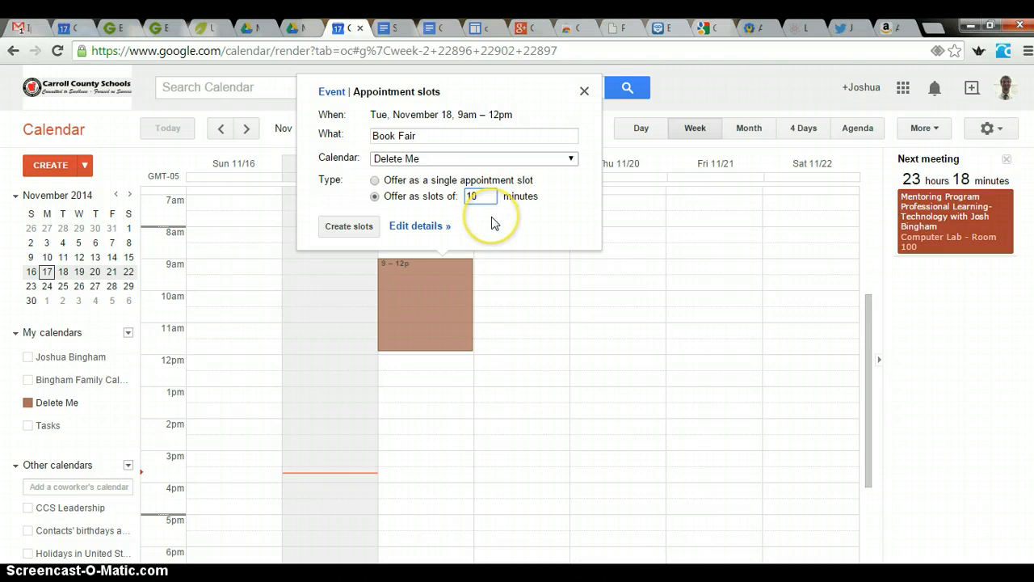
left_click(357, 232)
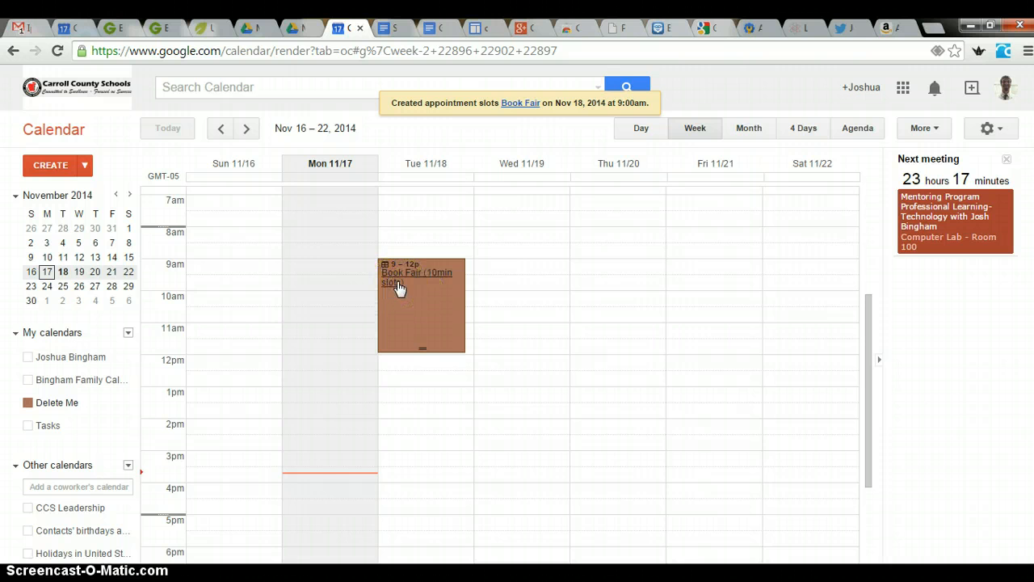
Step: Open the Book Fair block's details, follow the link to the calendar's appointment page and examine the bookable slots
left_click(399, 287)
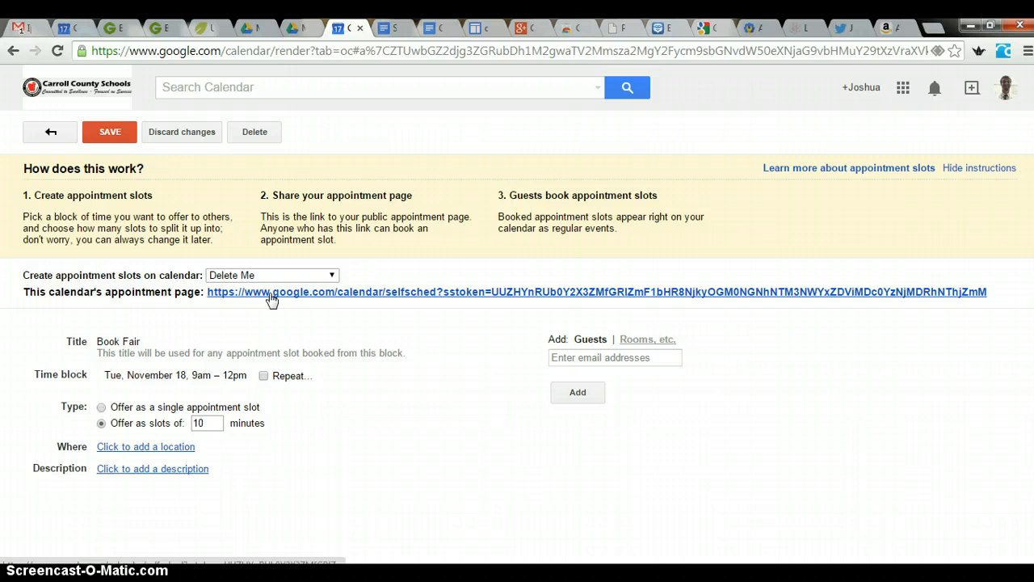
left_click(402, 297)
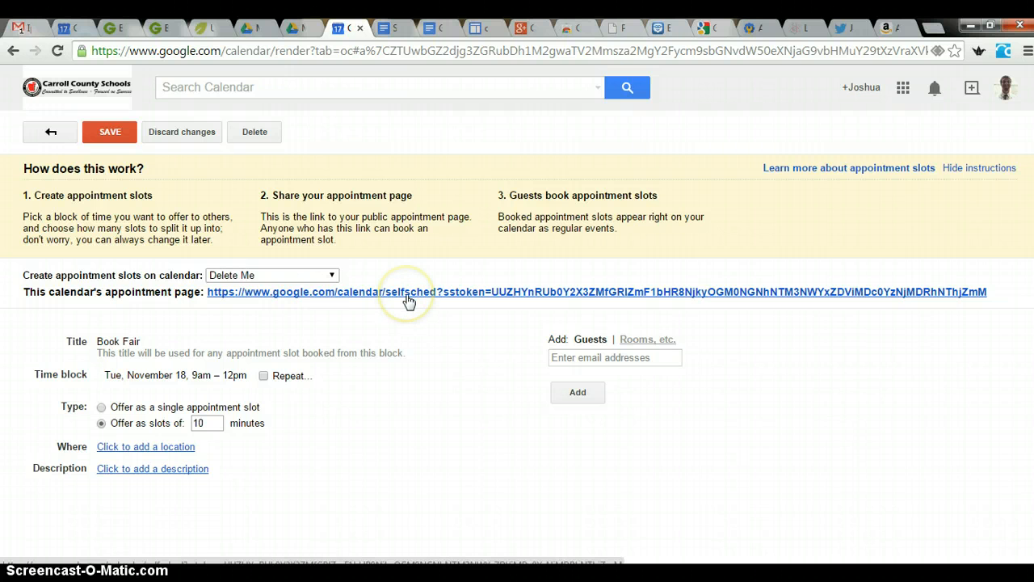
left_click(412, 294)
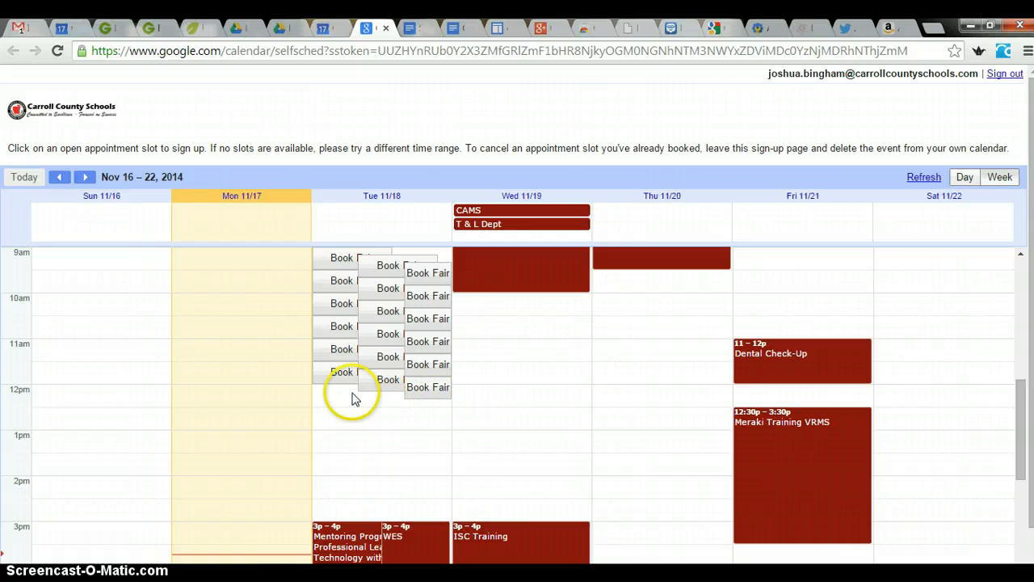
scroll(353, 398, "up", 3)
scroll(353, 398, "down", 3)
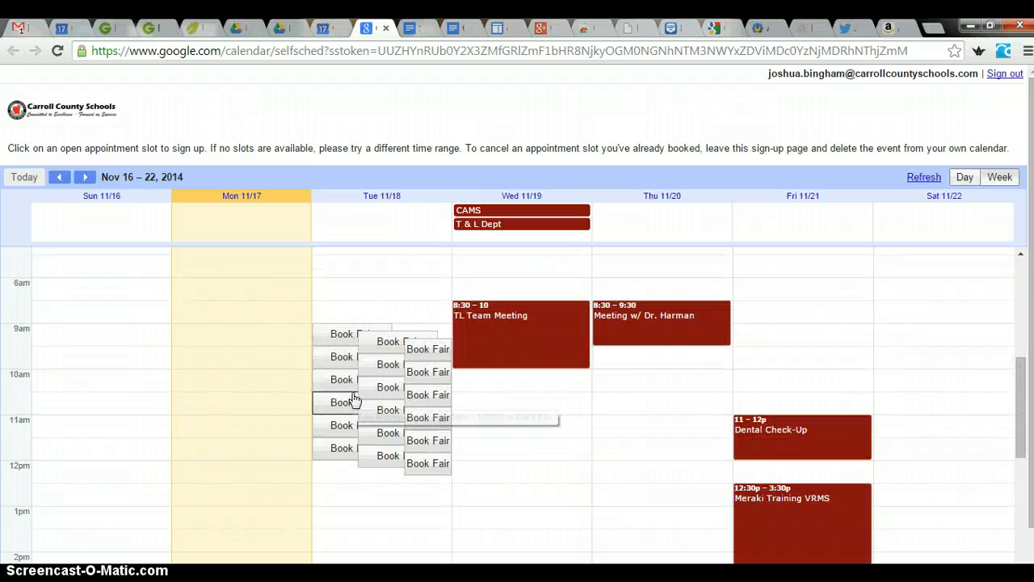